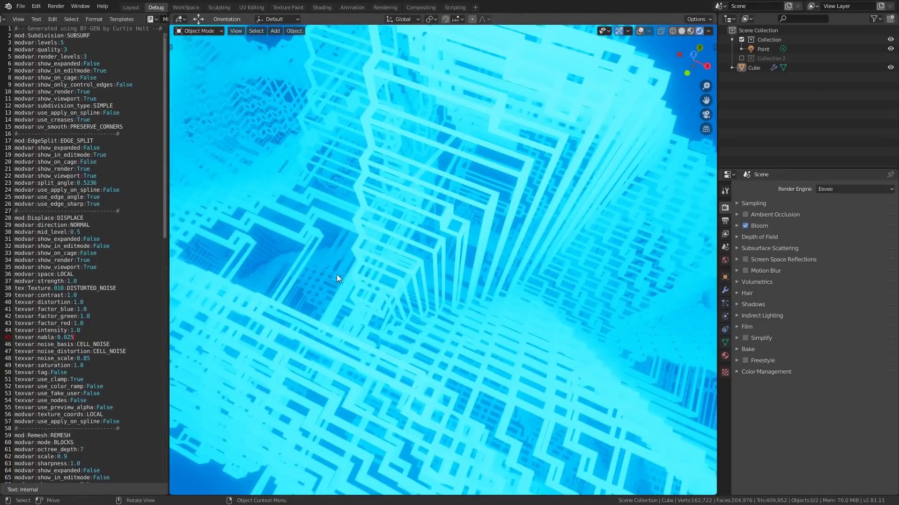
Show the BY-GEN sidebar tab, scroll through the style text, and orbit around the blocky model.
key("n")
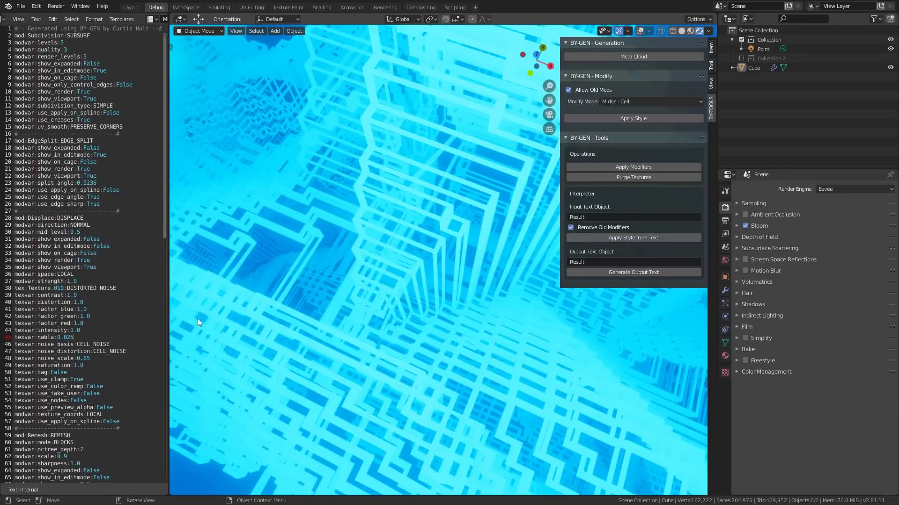
scroll(150, 320, "down", 3)
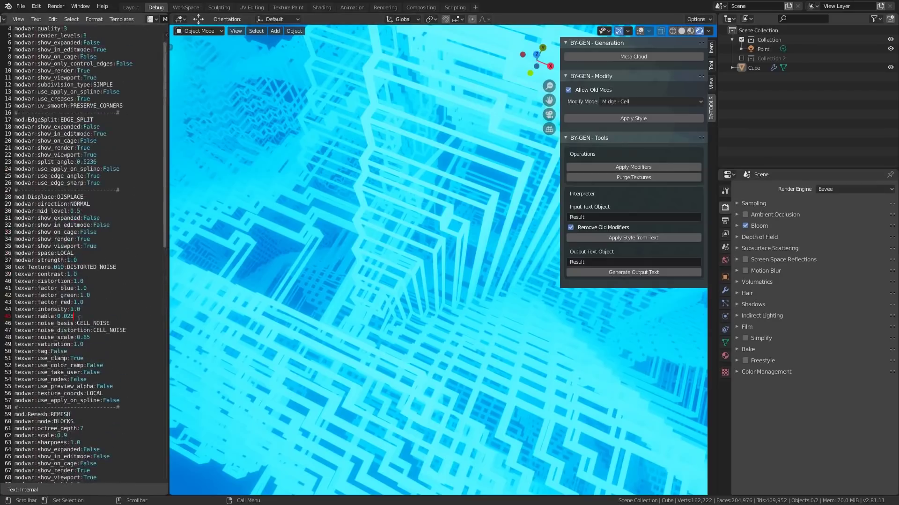
scroll(148, 334, "down", 8)
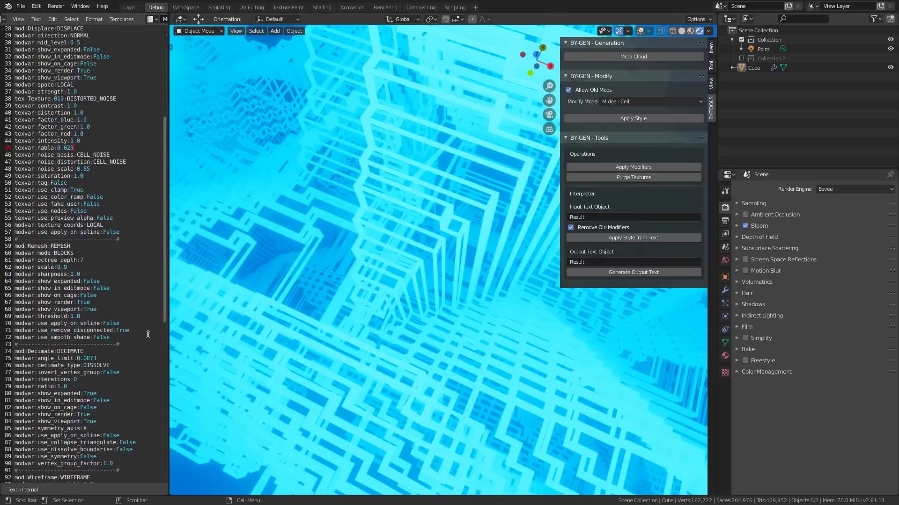
scroll(148, 334, "up", 9)
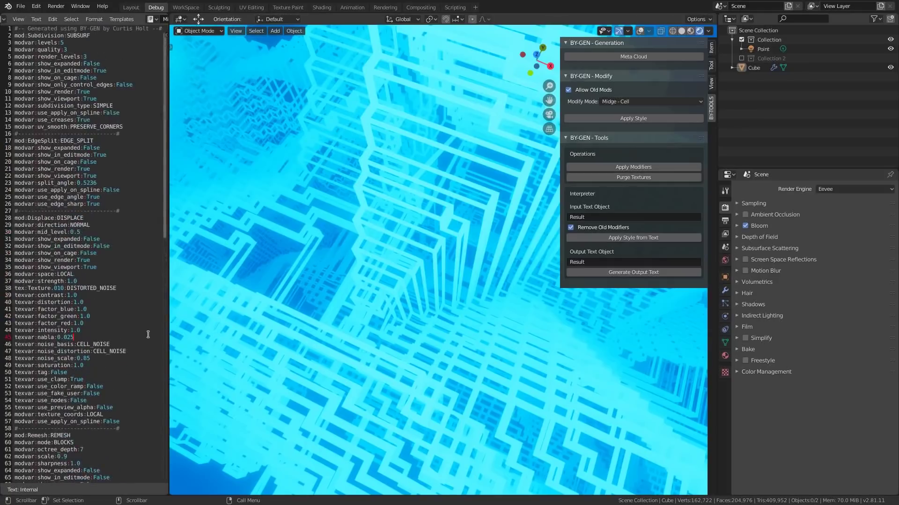
middle_click_drag(277, 335, 343, 336)
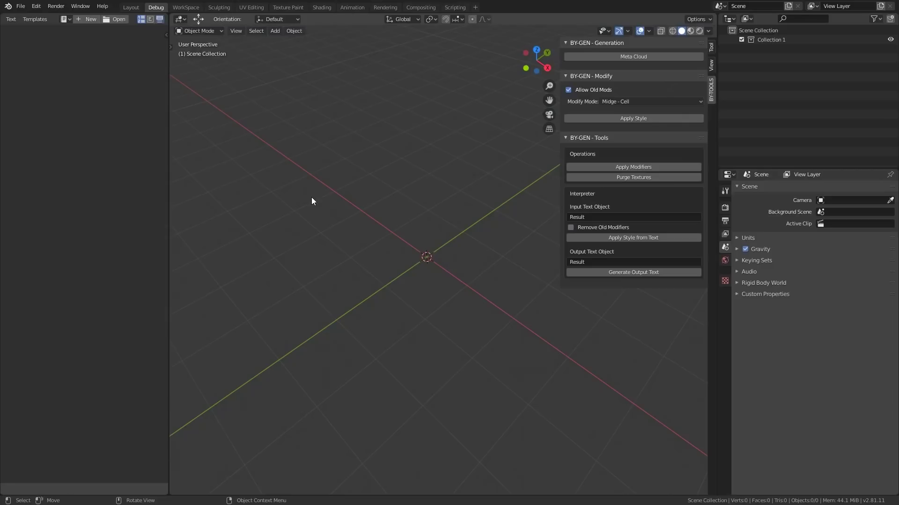
Add the BY-GEN Hard Surface Faceting template cube.
key("shift+a")
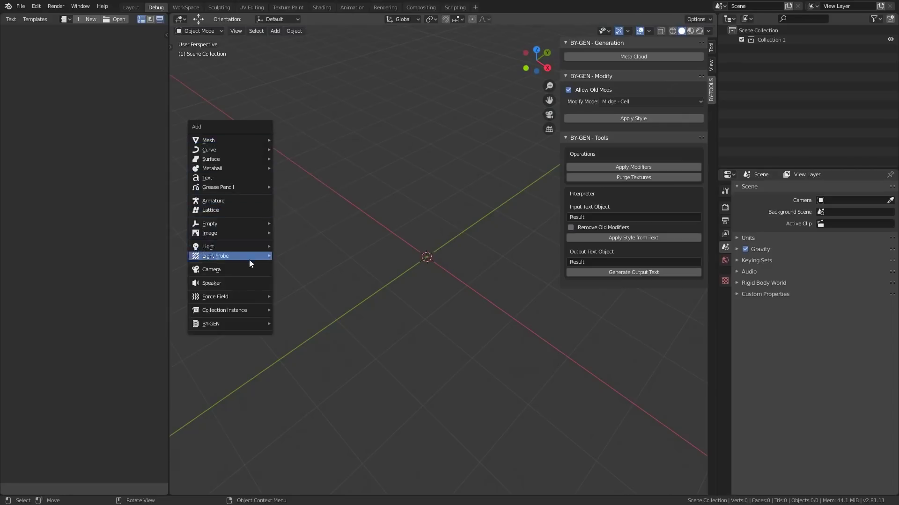
mouse_move(245, 327)
mouse_move(322, 325)
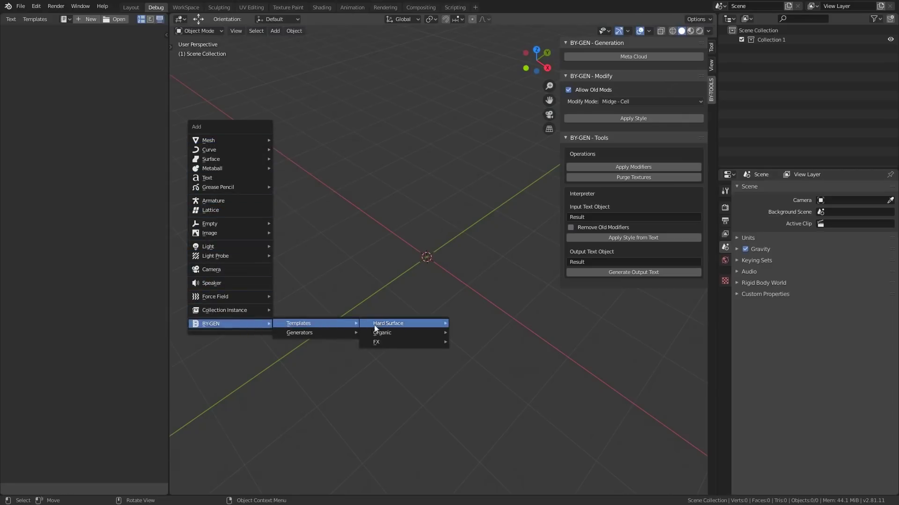
mouse_move(409, 328)
left_click(495, 340)
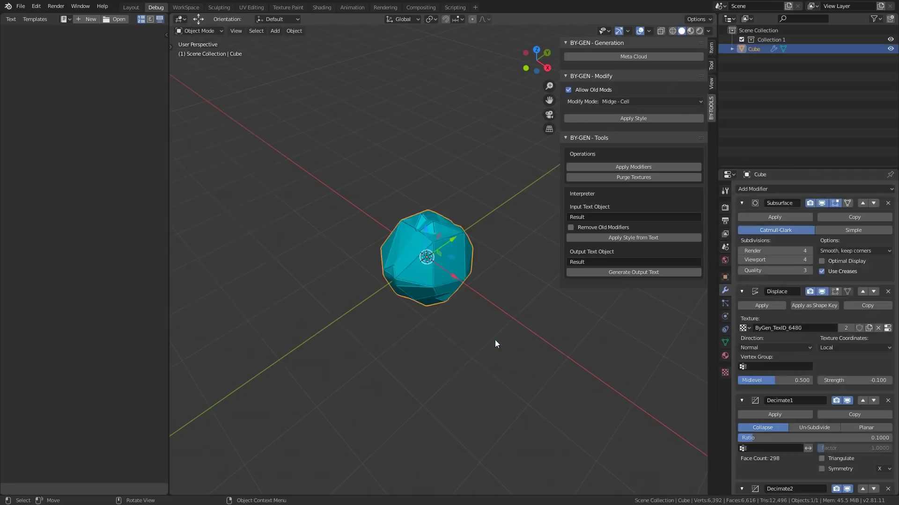
Raise the Decimate1 ratio to 0.5518 and orbit around the faceted cube.
middle_click_drag(491, 334, 493, 315)
scroll(750, 325, "down", 4)
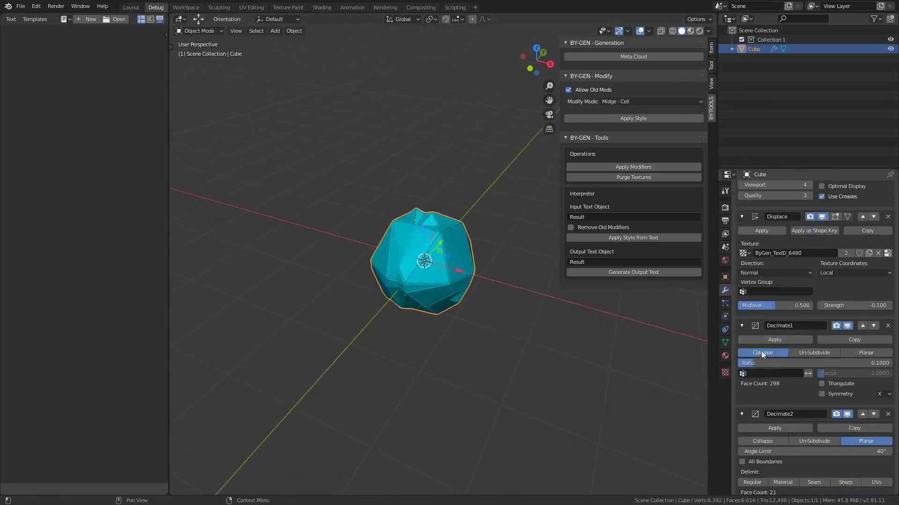
left_click_drag(761, 363, 823, 364)
middle_click_drag(527, 368, 543, 345)
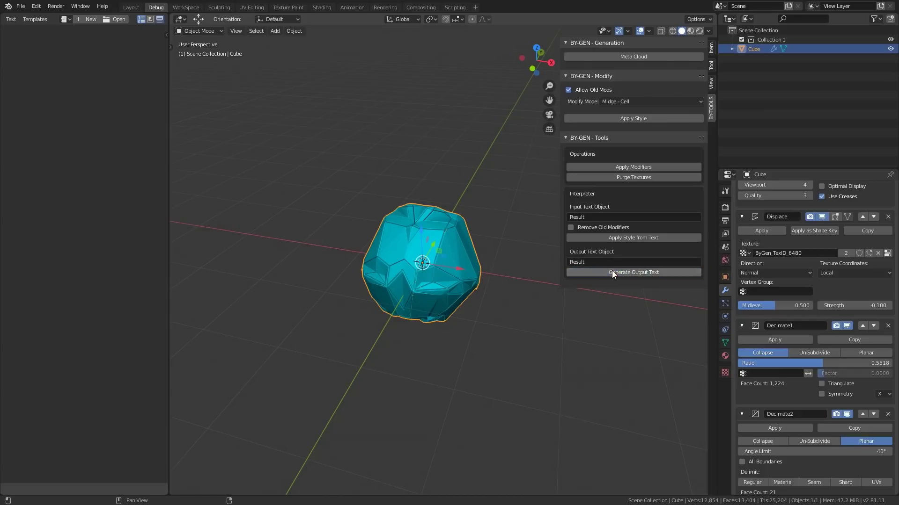
Load the Result text and select its texture settings, lines 27 to 48.
left_click(64, 18)
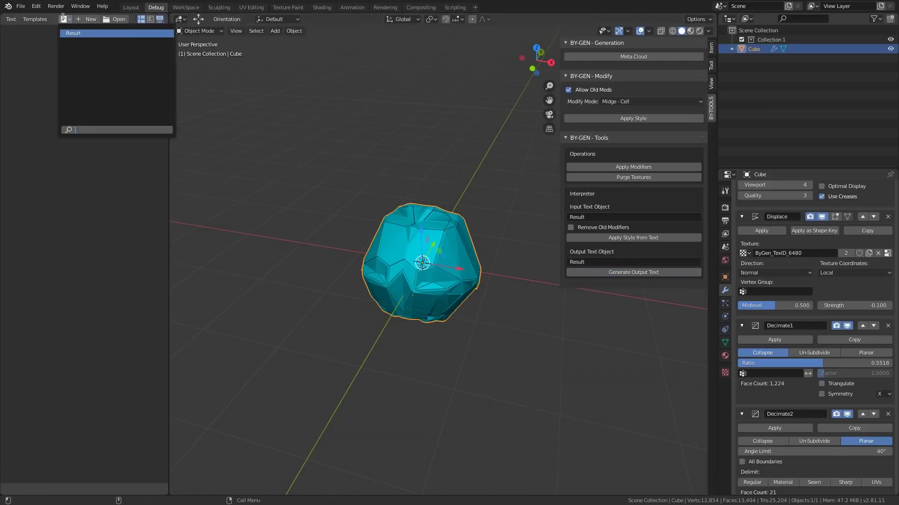
left_click(73, 33)
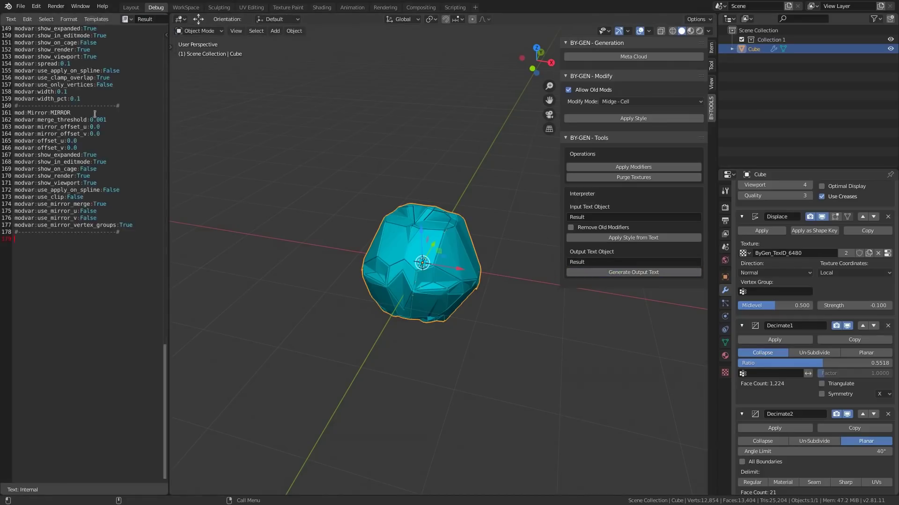
scroll(96, 140, "up", 20)
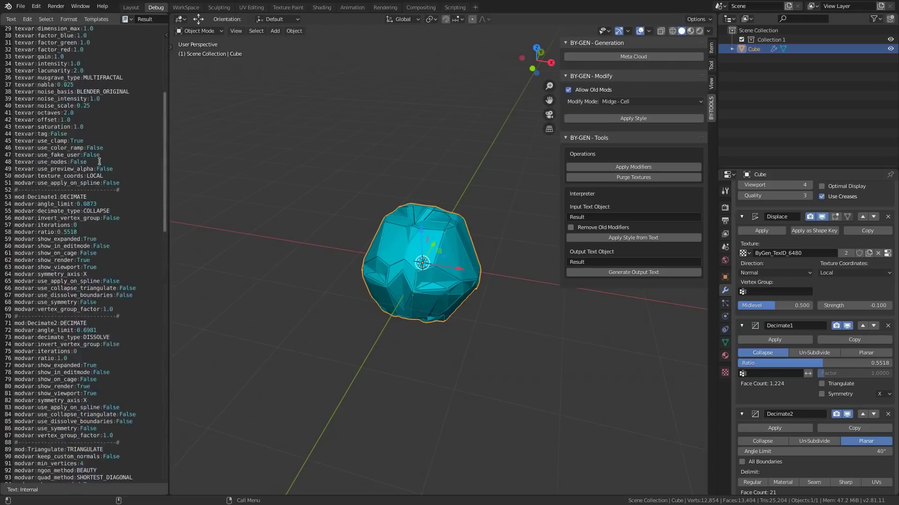
scroll(99, 162, "up", 9)
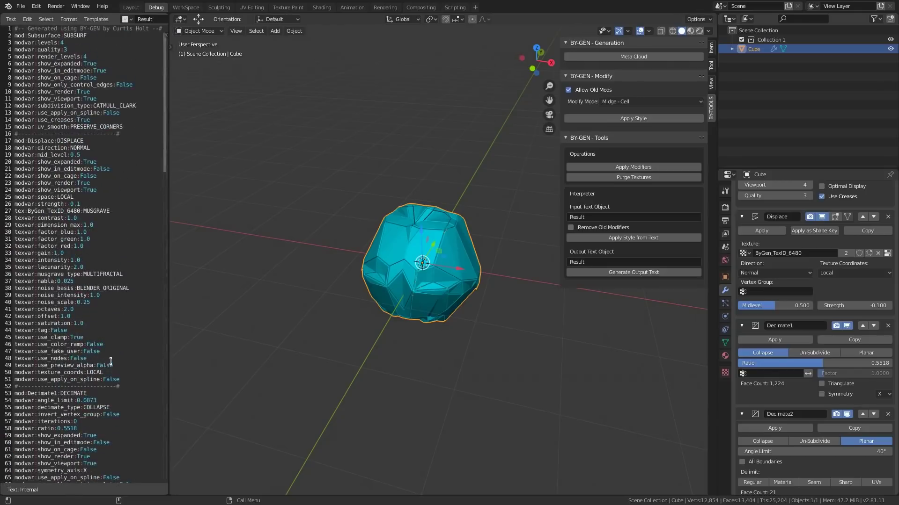
left_click_drag(110, 360, 17, 210)
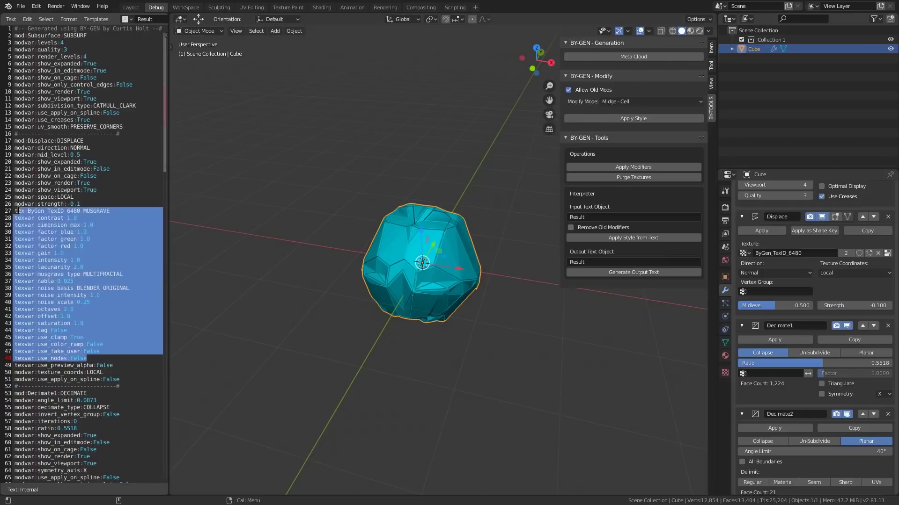
Clear the text selection and delete the faceted cube.
left_click(109, 253)
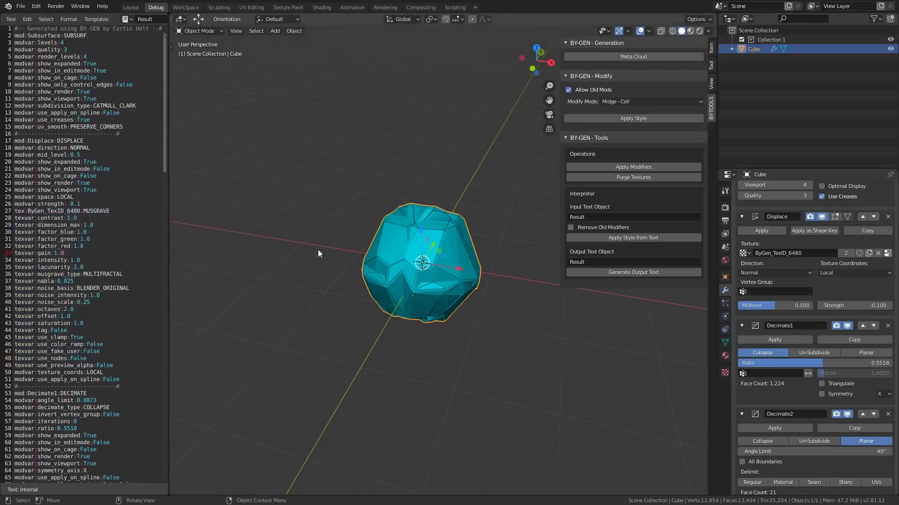
middle_click_drag(456, 226, 397, 240)
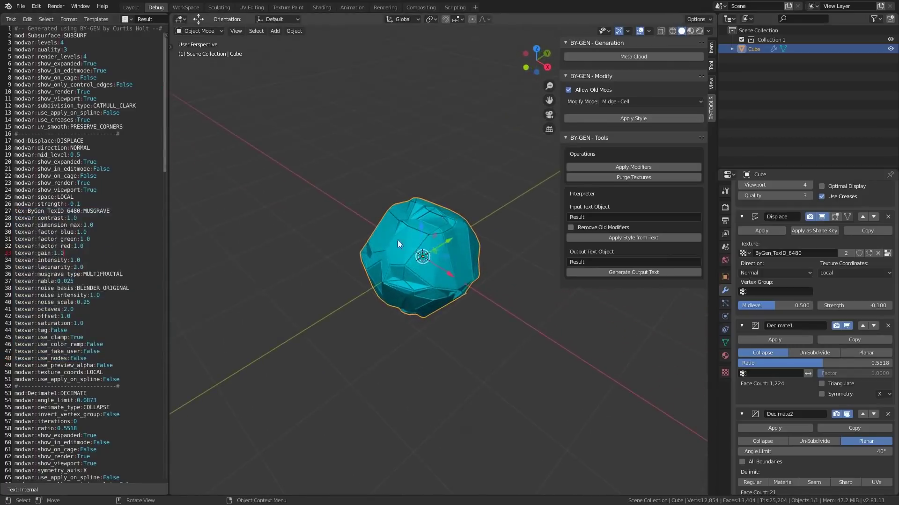
key("Delete")
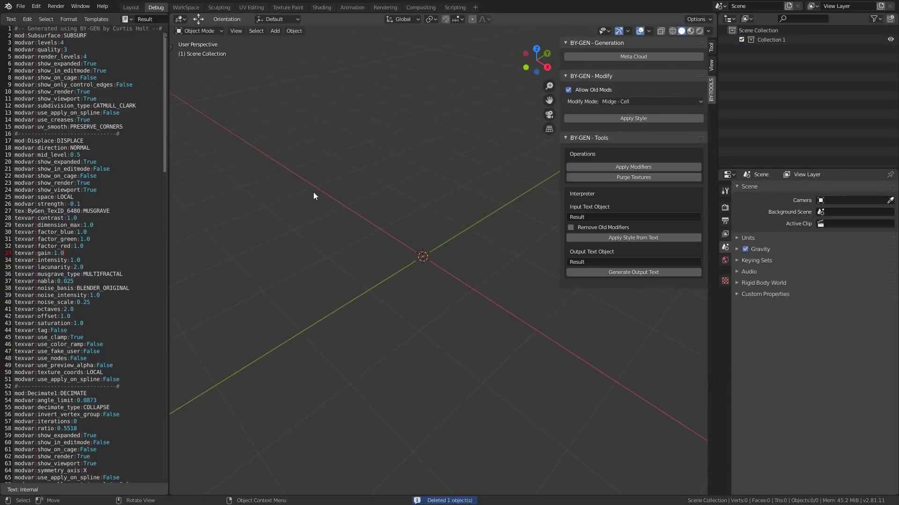
Add a plain mesh cube and apply the Result text's style to it.
key("shift+a")
mouse_move(310, 24)
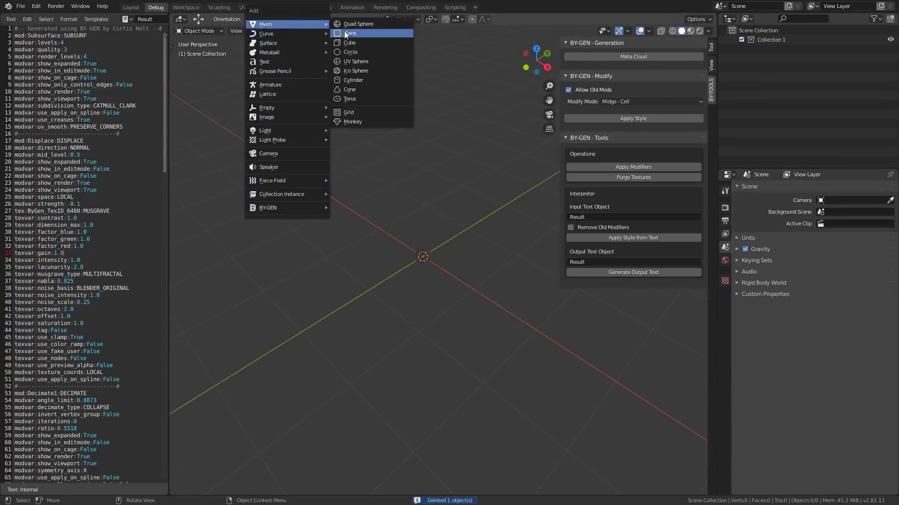
left_click(351, 34)
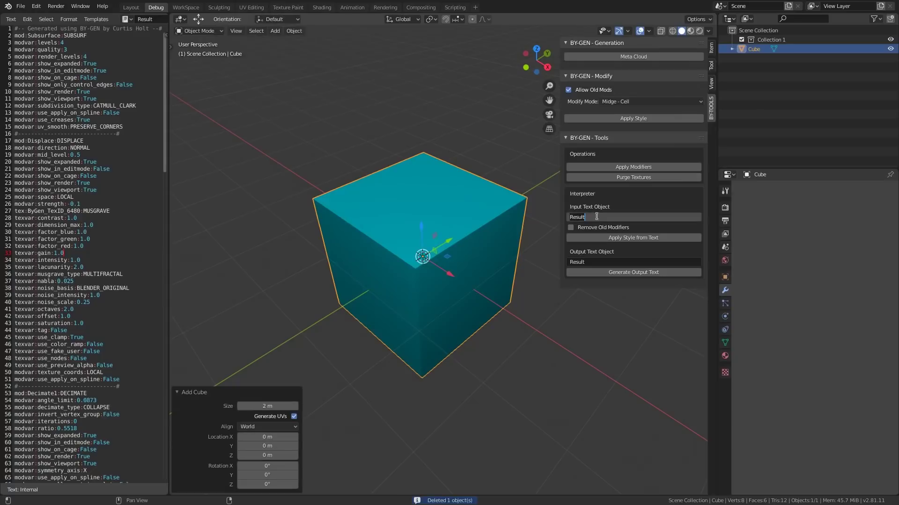
left_click(607, 237)
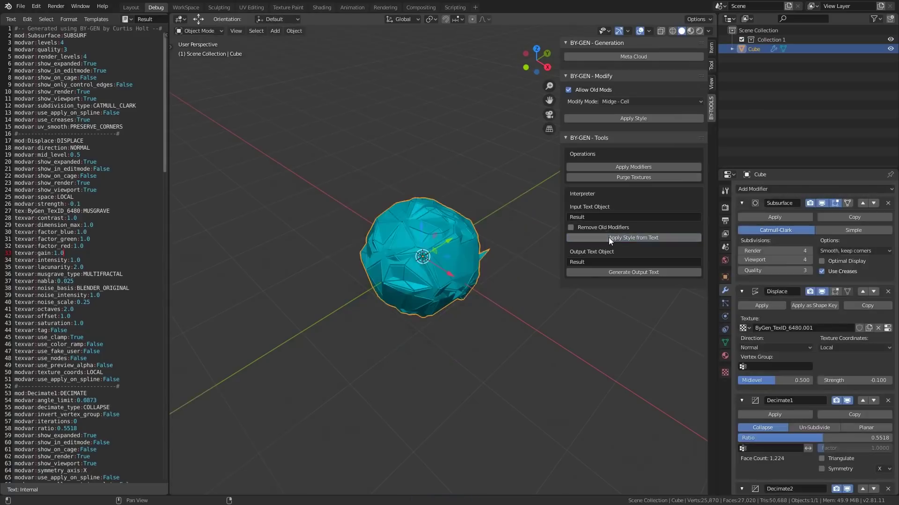
middle_click_drag(524, 285, 513, 312)
Tune the Decimate1 ratio to 0.4283 and deselect the cube.
left_click_drag(817, 438, 779, 438)
scroll(611, 392, "up", 3)
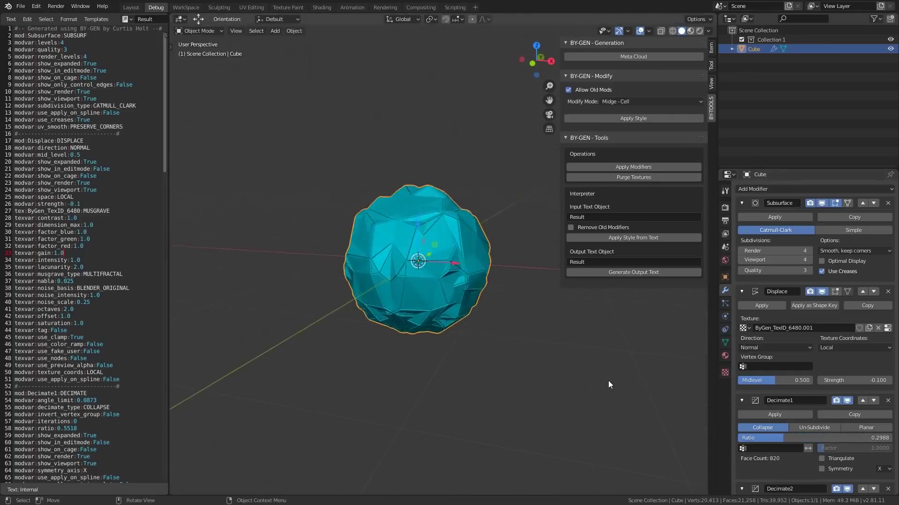
middle_click_drag(607, 381, 640, 397)
left_click_drag(773, 438, 805, 441)
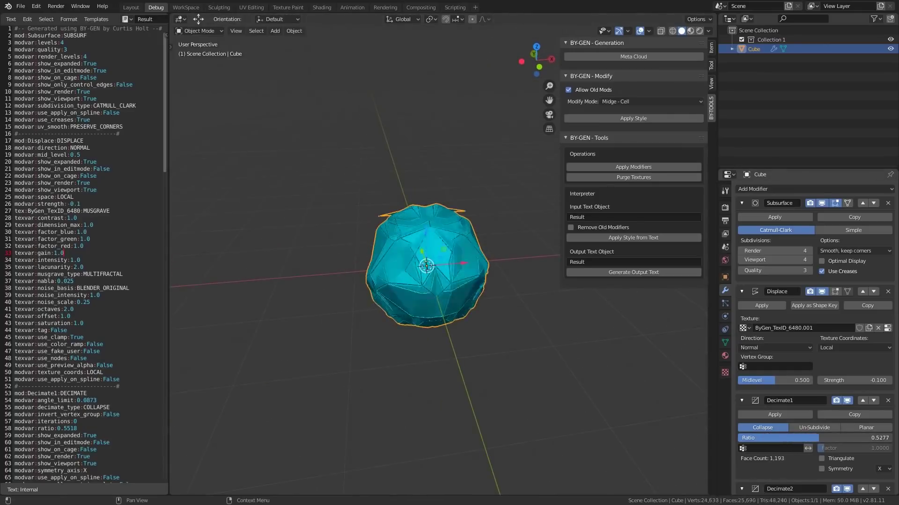
middle_click_drag(558, 392, 518, 367)
left_click(495, 394)
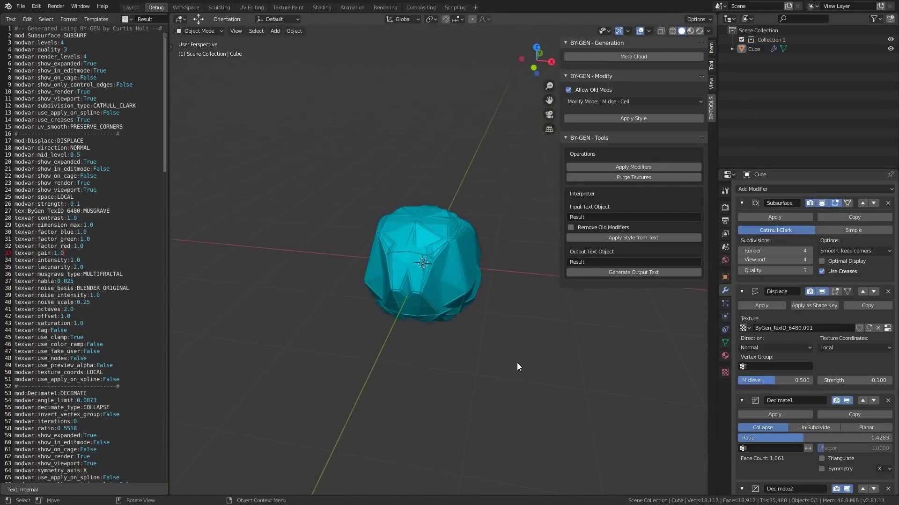
Review the cube's modifier stack and the style text lines 7 to 63.
scroll(70, 268, "down", 1)
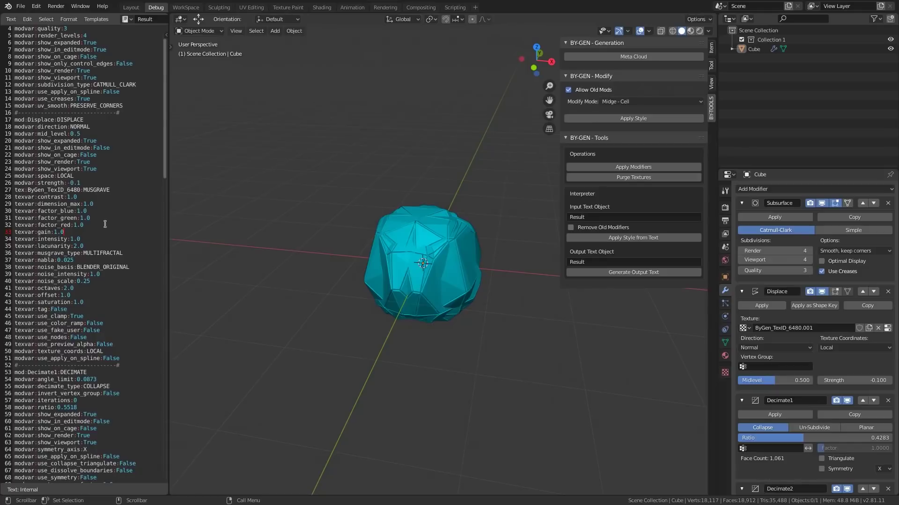
left_click(824, 189)
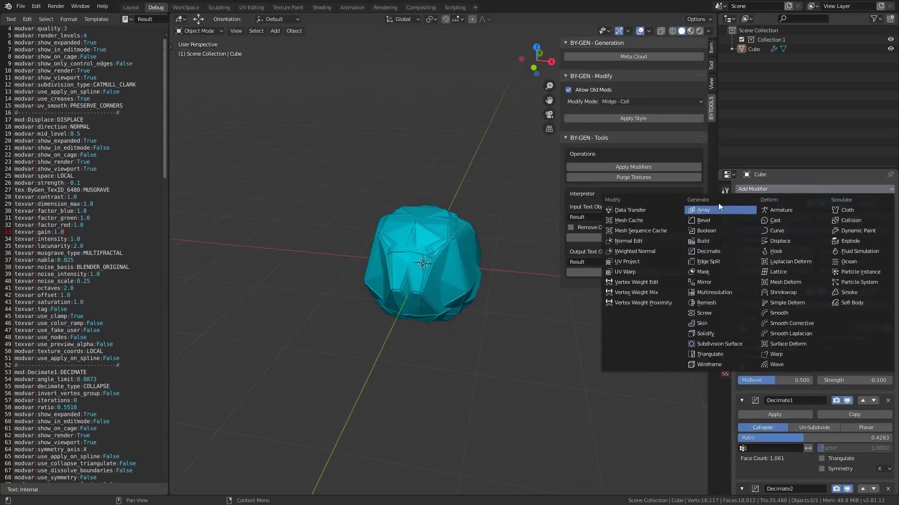
left_click(777, 188)
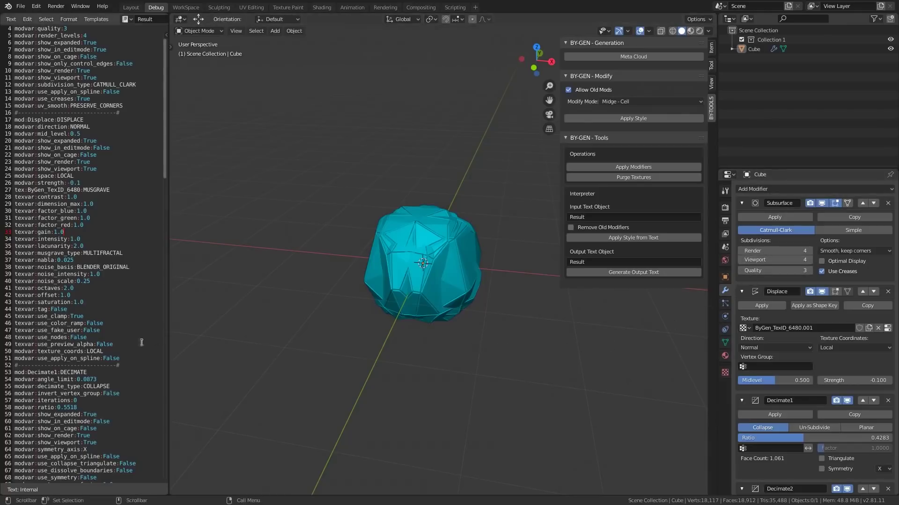
left_click_drag(97, 443, 51, 50)
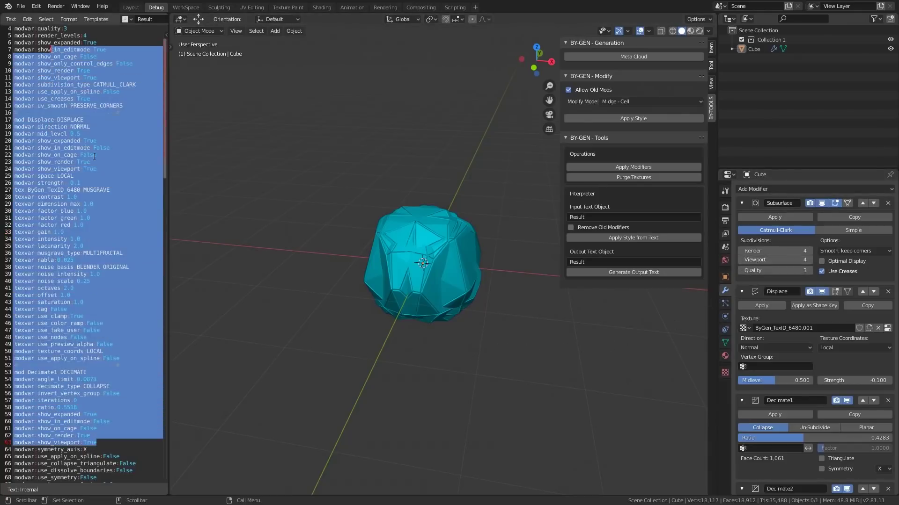
middle_click_drag(311, 329, 274, 337)
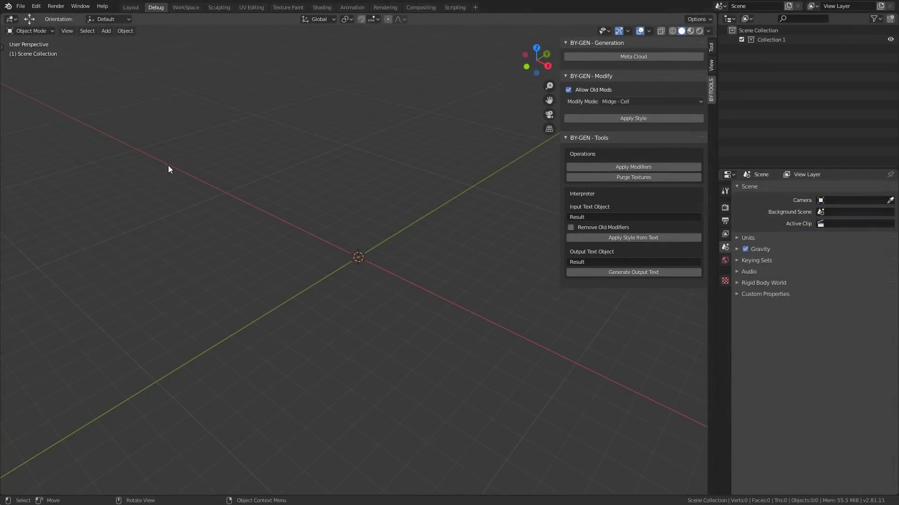
Generate a 25-sphere Spherical Field, reseed it to 24, then delete it.
key("shift+a")
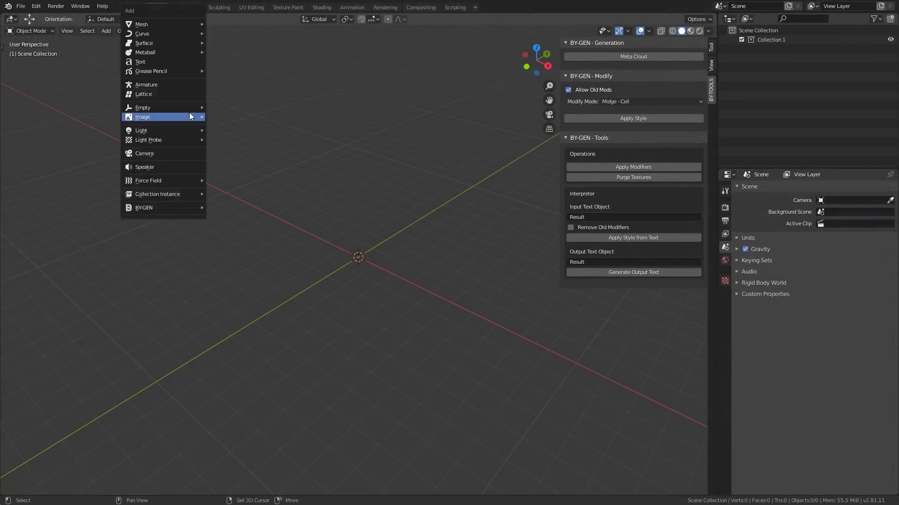
mouse_move(178, 210)
mouse_move(242, 215)
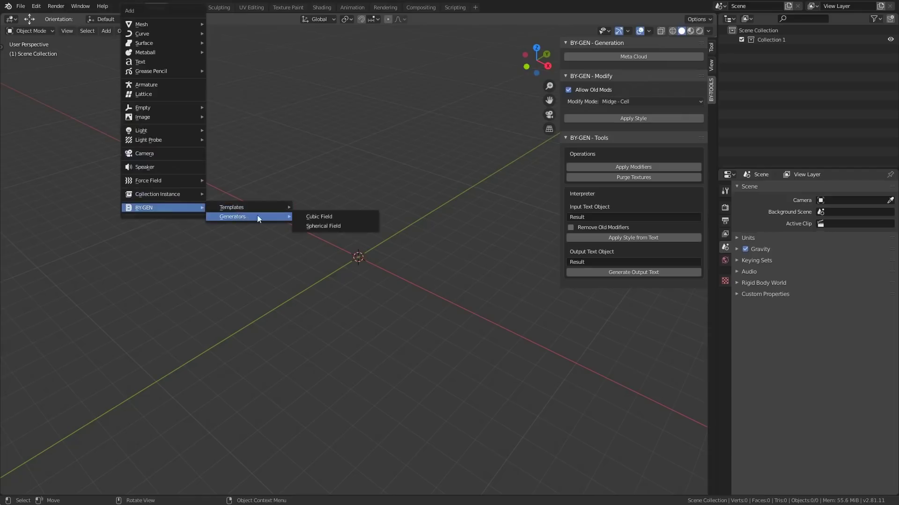
left_click(355, 225)
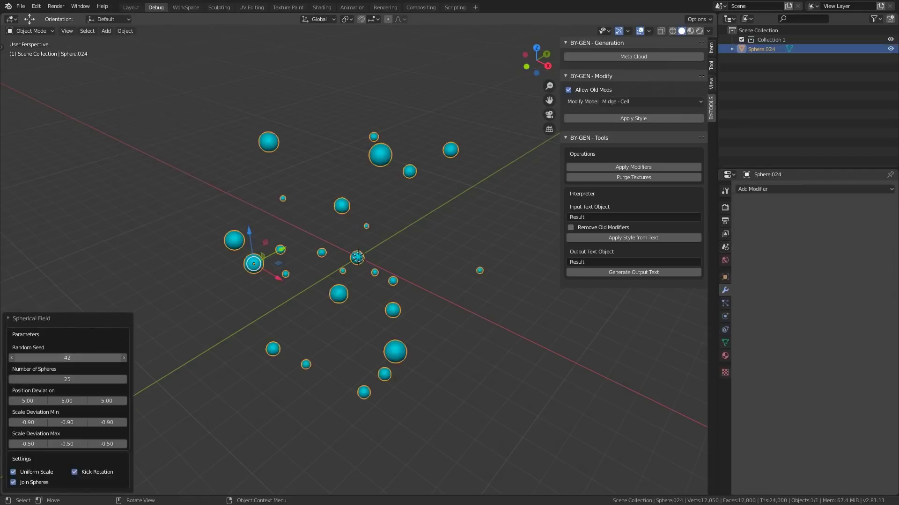
mouse_move(70, 358)
left_mouse_down()
mouse_move(86, 364)
mouse_move(56, 368)
mouse_move(66, 366)
left_mouse_up()
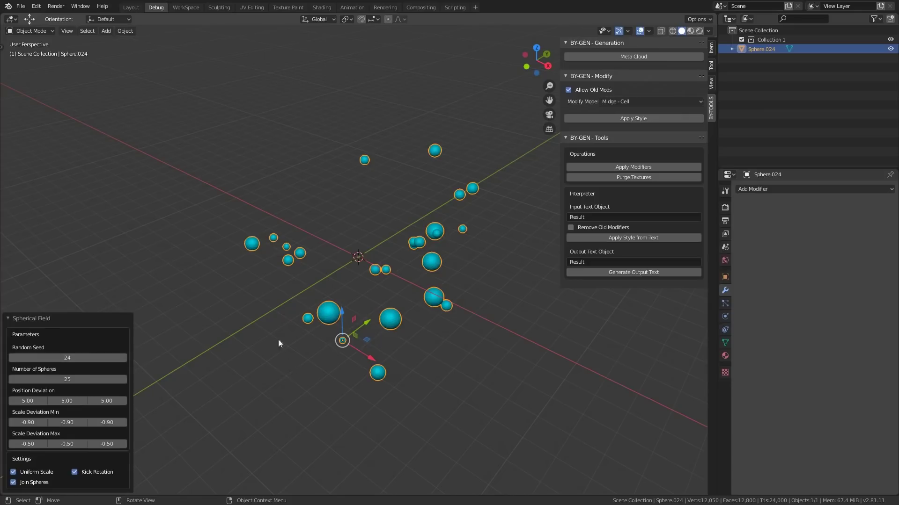
key("Delete")
Add the BY-GEN Midge Cell hard-surface template cube.
key("shift+a")
mouse_move(189, 209)
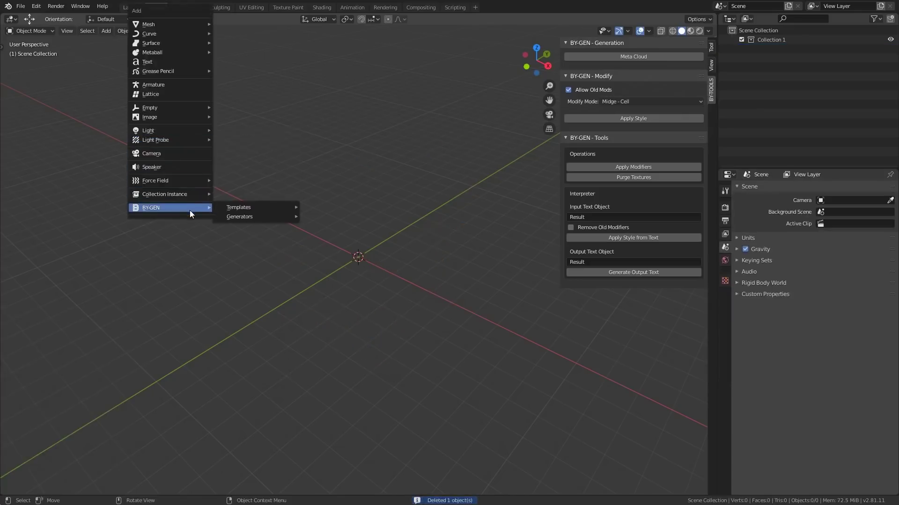
mouse_move(237, 208)
mouse_move(317, 207)
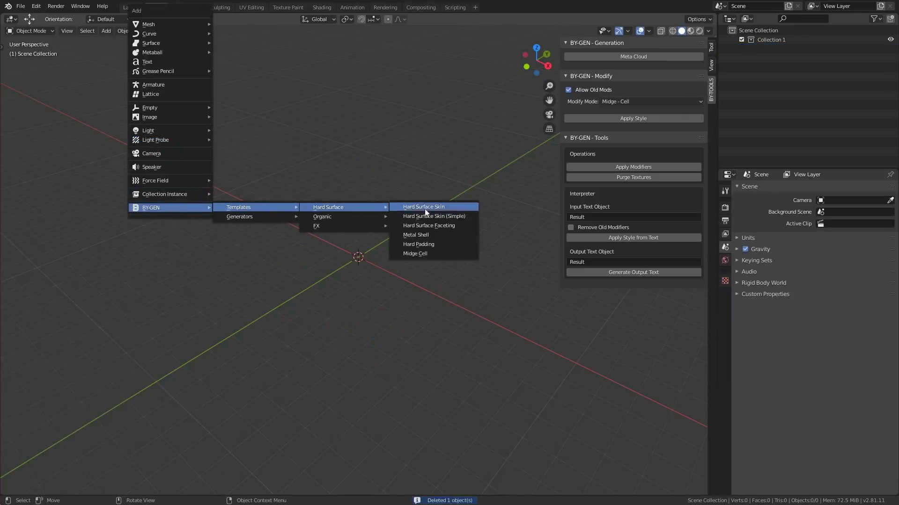
left_click(442, 254)
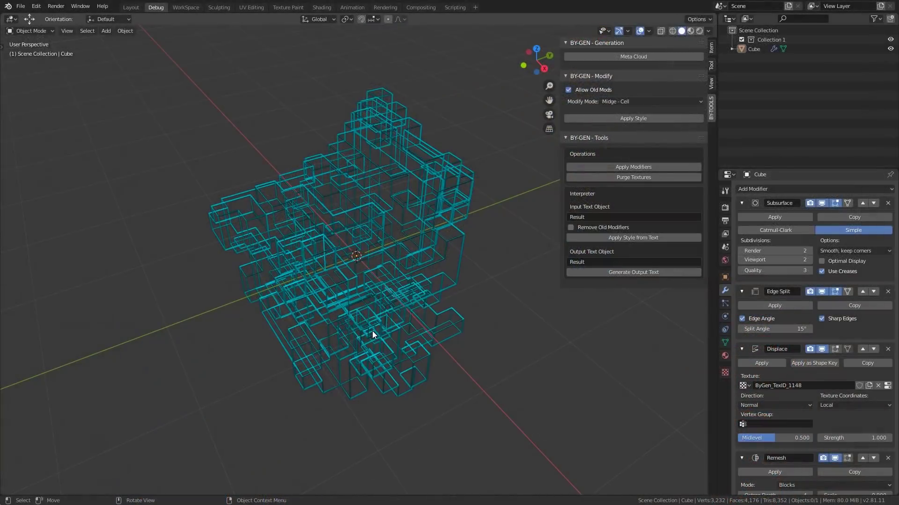
Select the Midge Cell template and scroll its modifier stack to the Remesh settings.
left_click(372, 330)
scroll(818, 340, "down", 8)
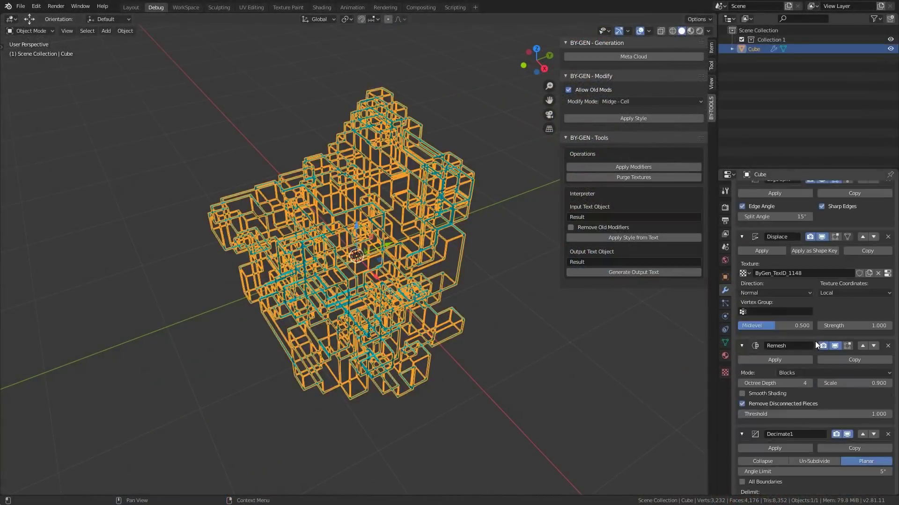
left_click(433, 337)
mouse_move(433, 337)
middle_mouse_down()
mouse_move(431, 323)
mouse_move(440, 328)
middle_mouse_up()
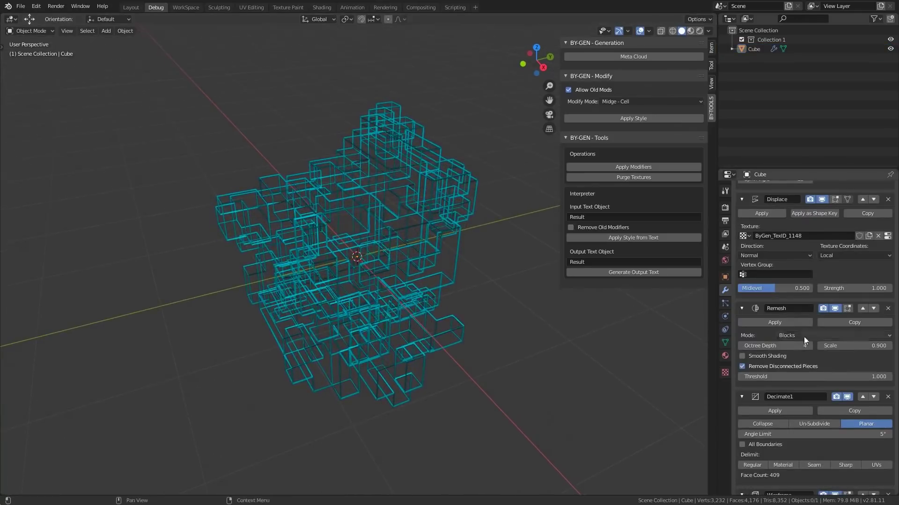
scroll(804, 336, "up", 7)
scroll(837, 341, "down", 8)
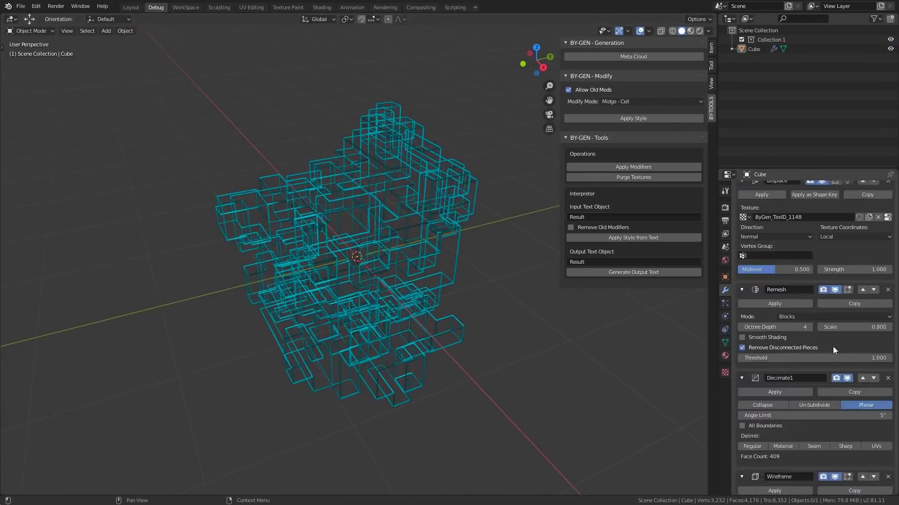
Raise the Remesh octree depth to 6 and enter Edit Mode.
left_click(810, 328)
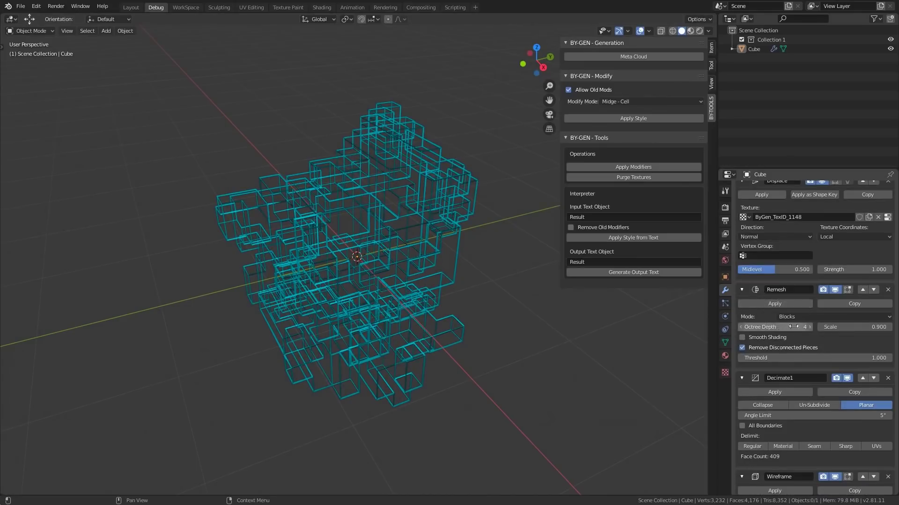
left_click_drag(806, 327, 805, 327)
left_click(810, 327)
left_click(809, 329)
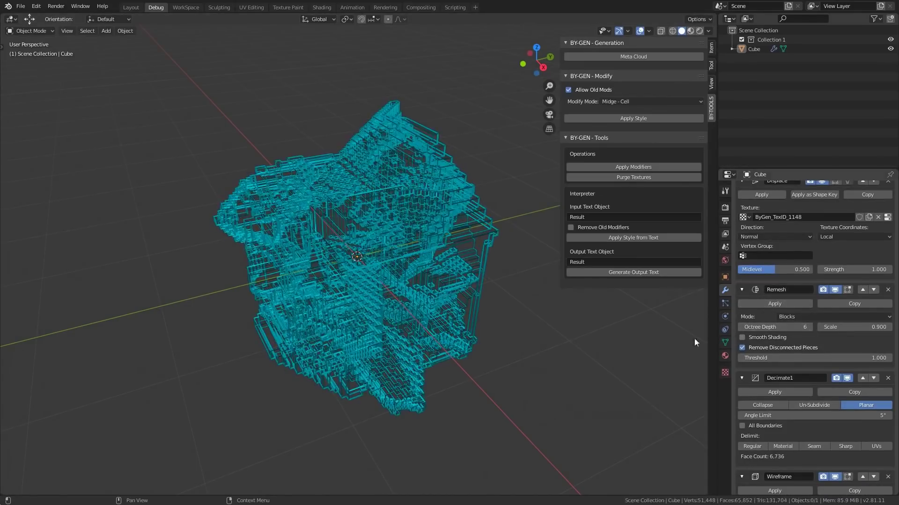
middle_click_drag(552, 337, 409, 311)
key("Tab")
Select the cube's right face and extrude it outward twice.
key("3")
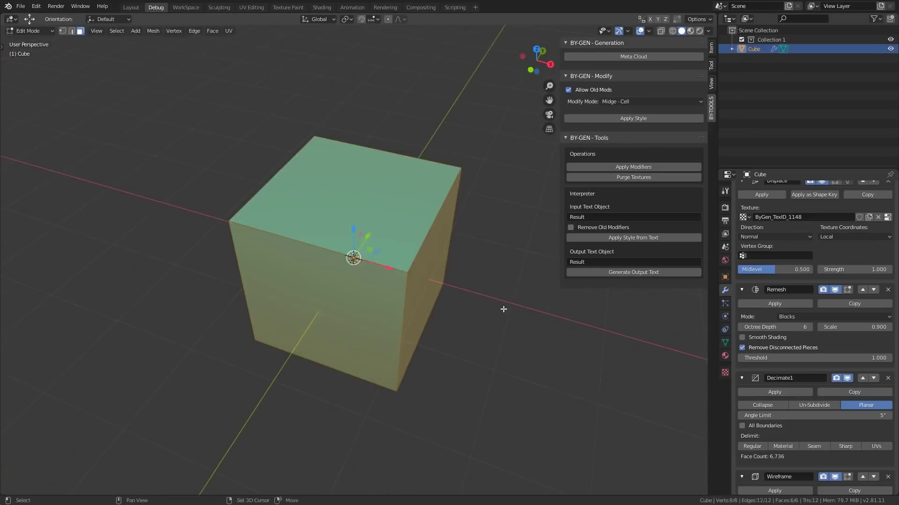
middle_click_drag(502, 307, 359, 275)
left_click(359, 275)
key("e")
left_click(481, 315)
mouse_move(481, 315)
middle_mouse_down()
mouse_move(241, 304)
mouse_move(494, 325)
middle_mouse_up()
key("e")
left_click(494, 325)
Return to Object Mode and orbit around the enlarged voxel lattice.
key("ctrl+Tab")
left_click(431, 326)
middle_click_drag(338, 302, 377, 304)
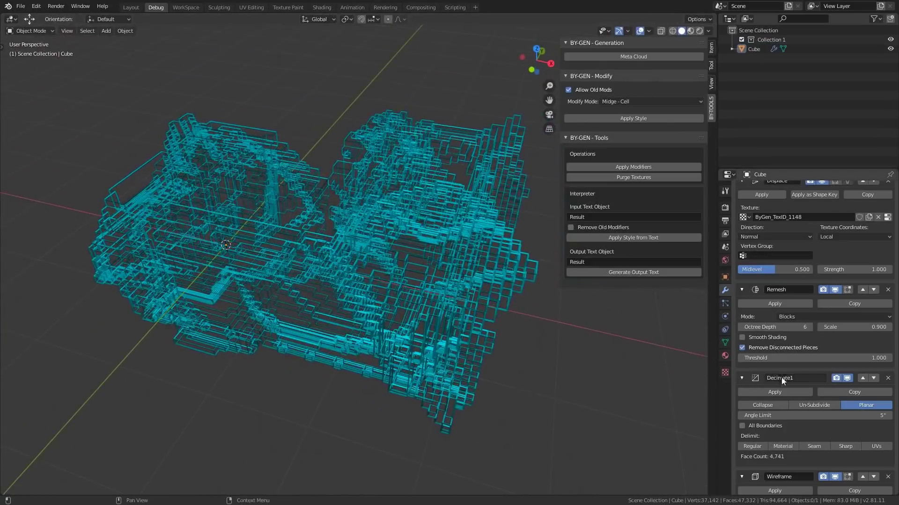
middle_click_drag(664, 355, 426, 357)
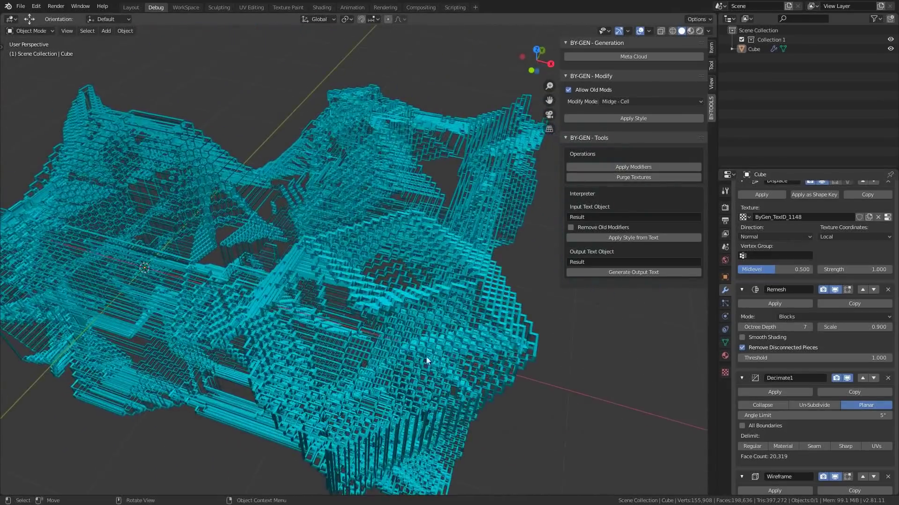
scroll(855, 384, "up", 5)
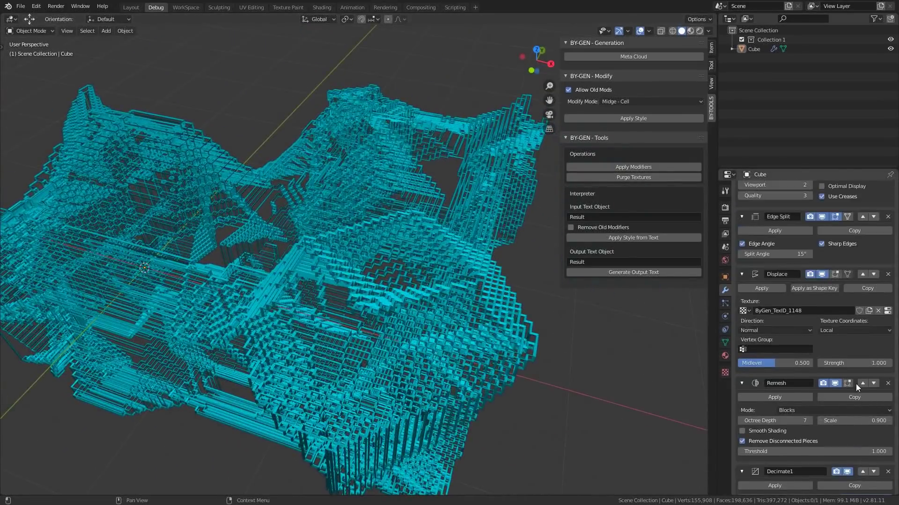
Show the ByGen_TexID_1148 Displace texture's Distorted Noise settings and preview.
left_click(887, 311)
scroll(813, 389, "down", 3)
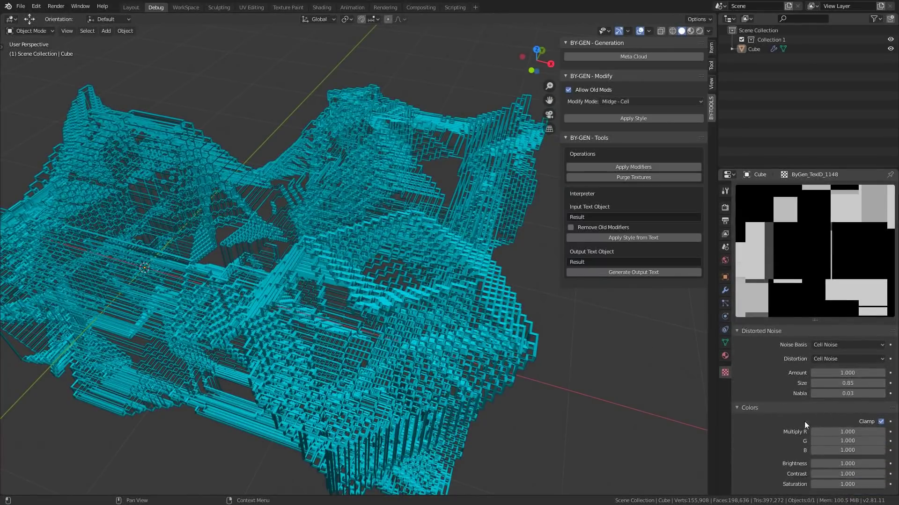
middle_click_drag(501, 395, 445, 391)
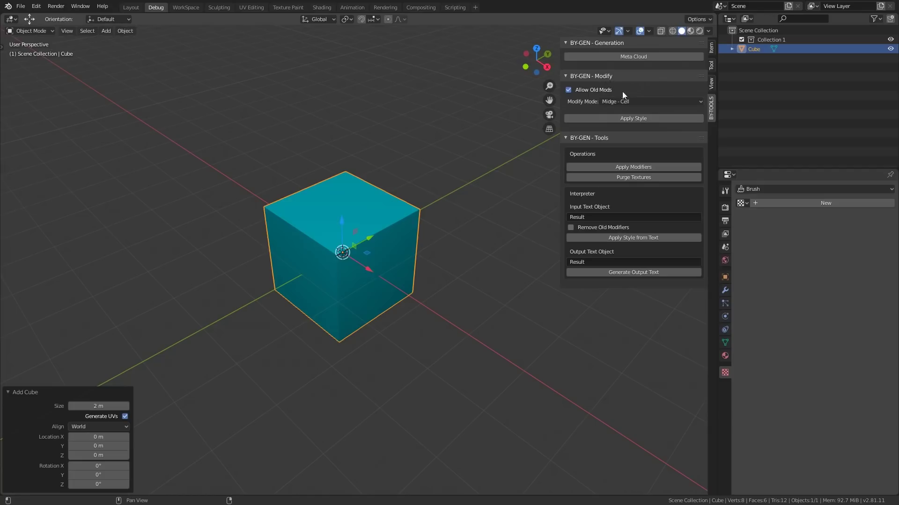
Apply the Midge - Cell style to the new cube, then deselect it and inspect the result.
left_click(632, 100)
left_click(632, 100)
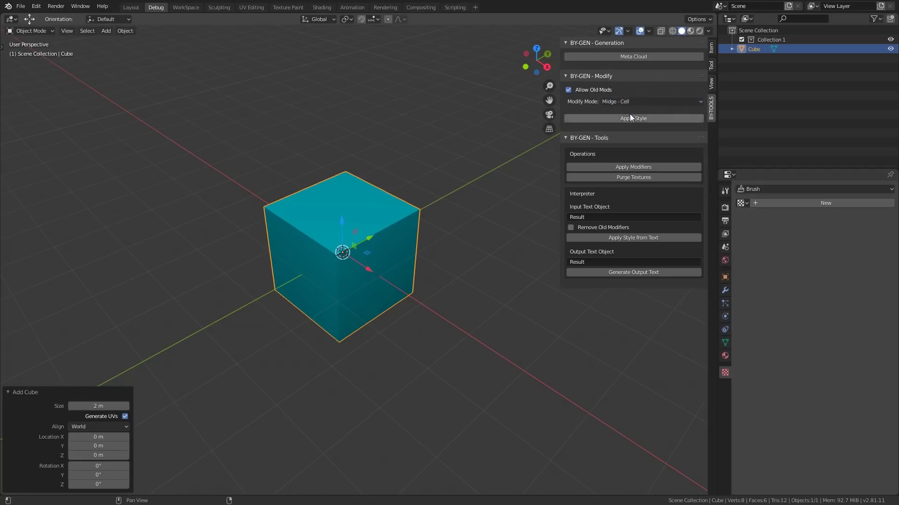
left_click(630, 117)
middle_click_drag(391, 268, 419, 283)
left_click(432, 256)
scroll(401, 271, "up", 4)
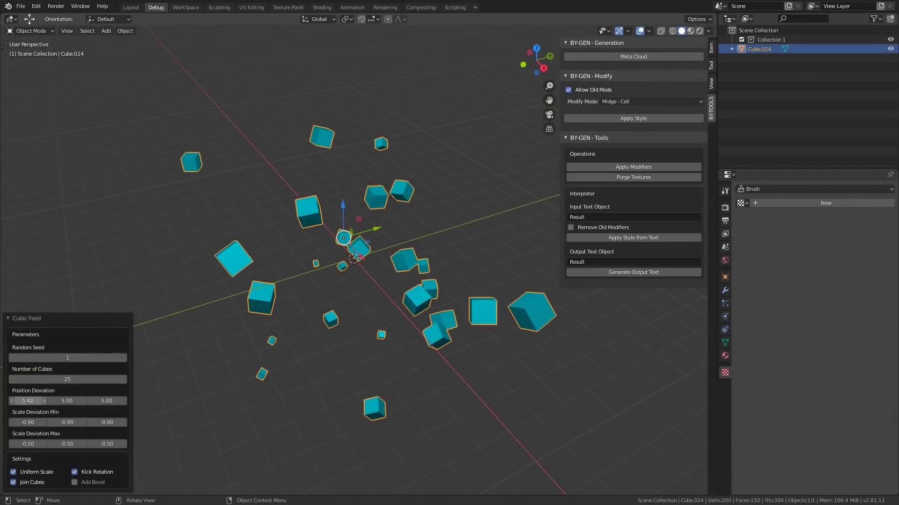
left_click_drag(27, 401, 32, 423)
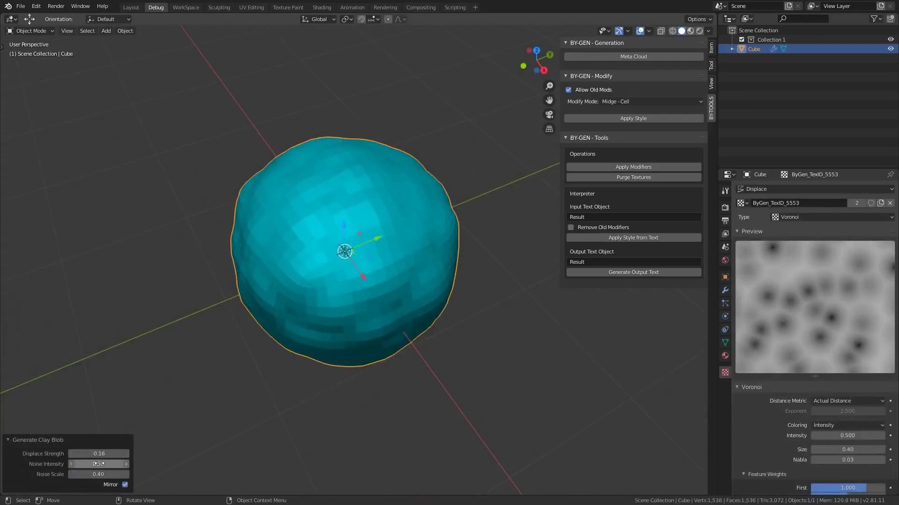
Raise the clay blob's Noise Intensity and tune the Meta Cloud's Frame Start and Particle Size (6.63).
left_click_drag(101, 464, 116, 469)
left_click_drag(122, 471, 130, 471)
left_click_drag(70, 439, 50, 459)
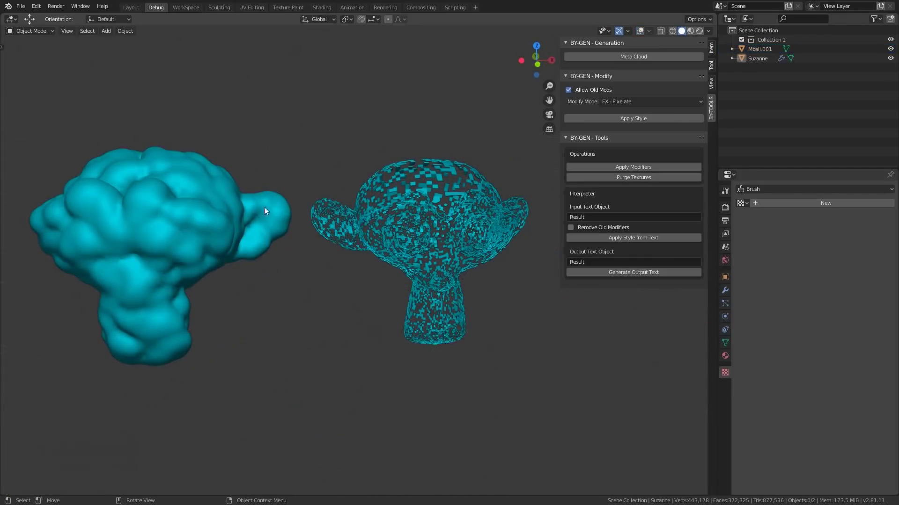
Show the wireframe Suzanne's Build, Bevel and Solidify modifiers, then deselect it and view both monkeys.
middle_click_drag(301, 351, 327, 358)
left_click(443, 326)
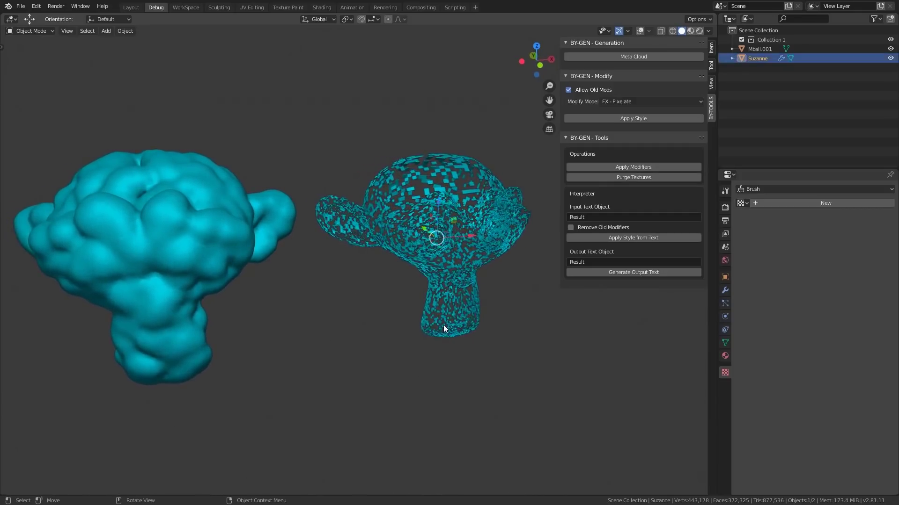
left_click(724, 290)
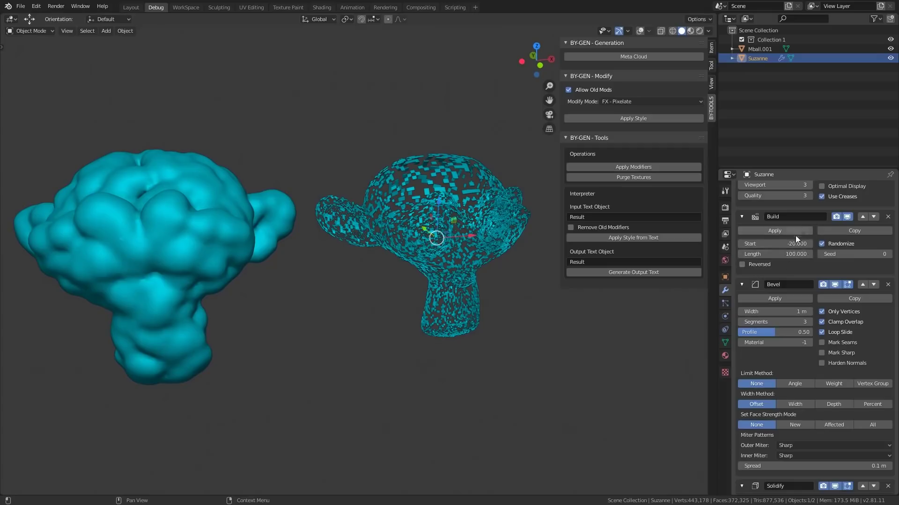
left_click(408, 383)
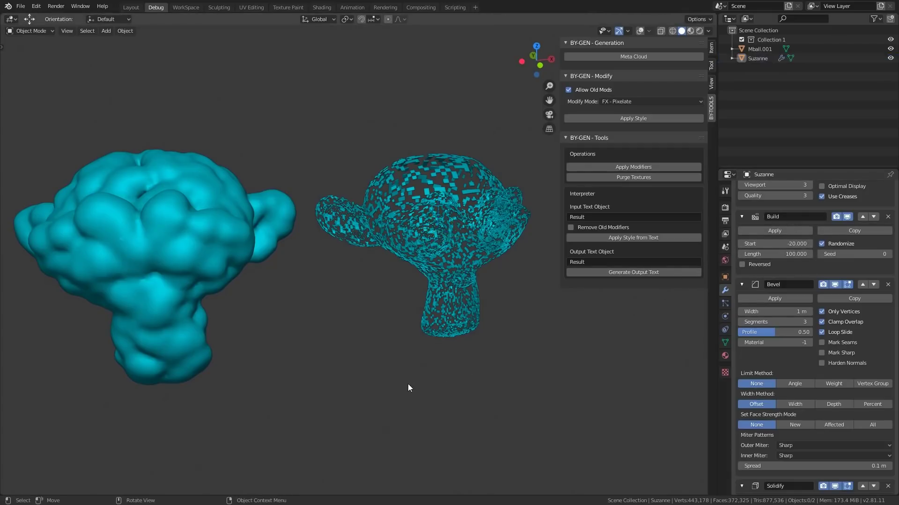
middle_click_drag(408, 384, 390, 379)
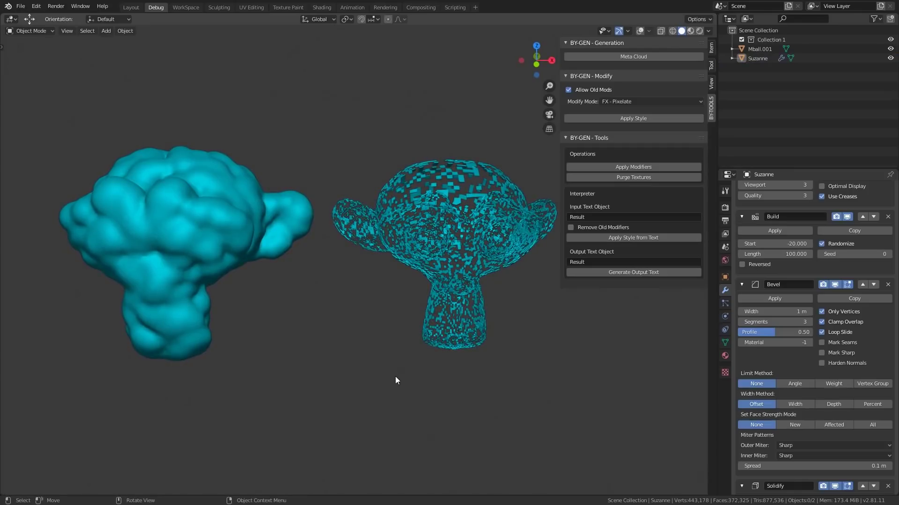
middle_click_drag(341, 375, 355, 363)
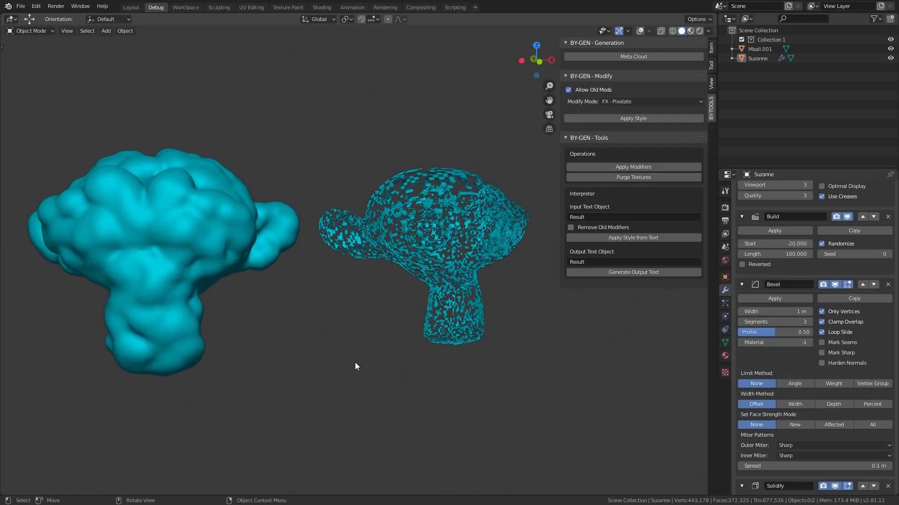